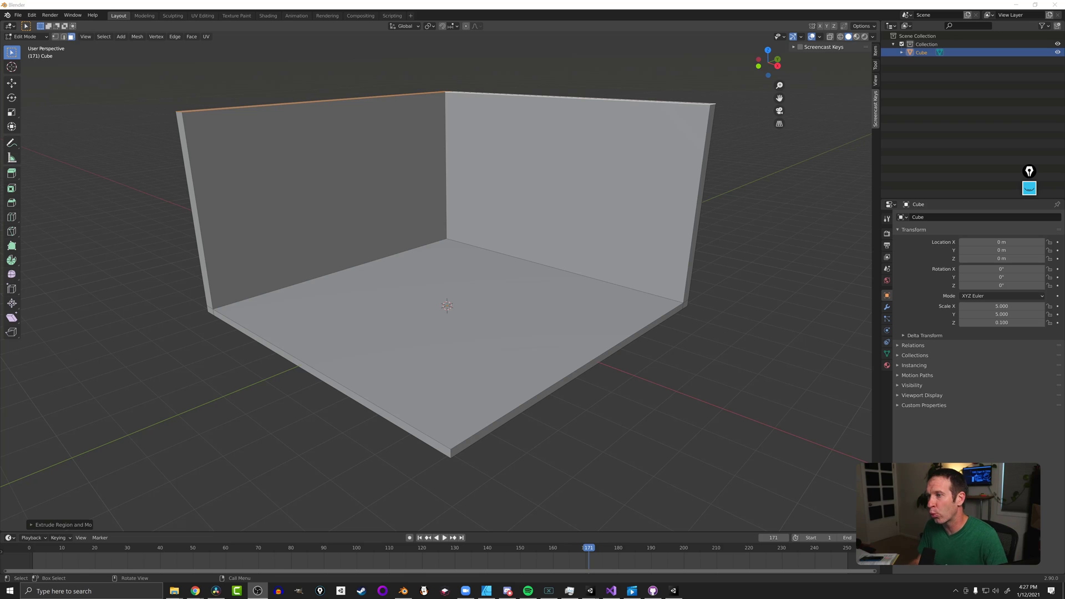
Step: Leave Edit Mode for Object Mode now that the Cube's floor slab and two back walls are done
left_click(438, 315)
key("Tab")
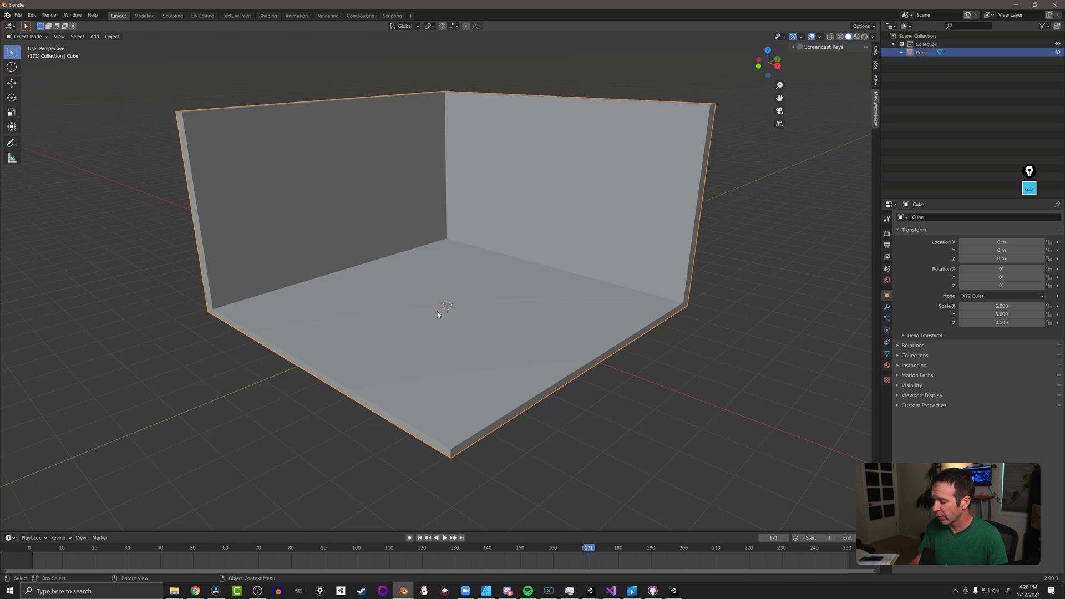
Step: Add a new cube, raise it about 2.82 m on Z, and stretch it along X to 2.203
key("shift+a")
mouse_move(446, 229)
left_click(491, 237)
key("g")
key("z")
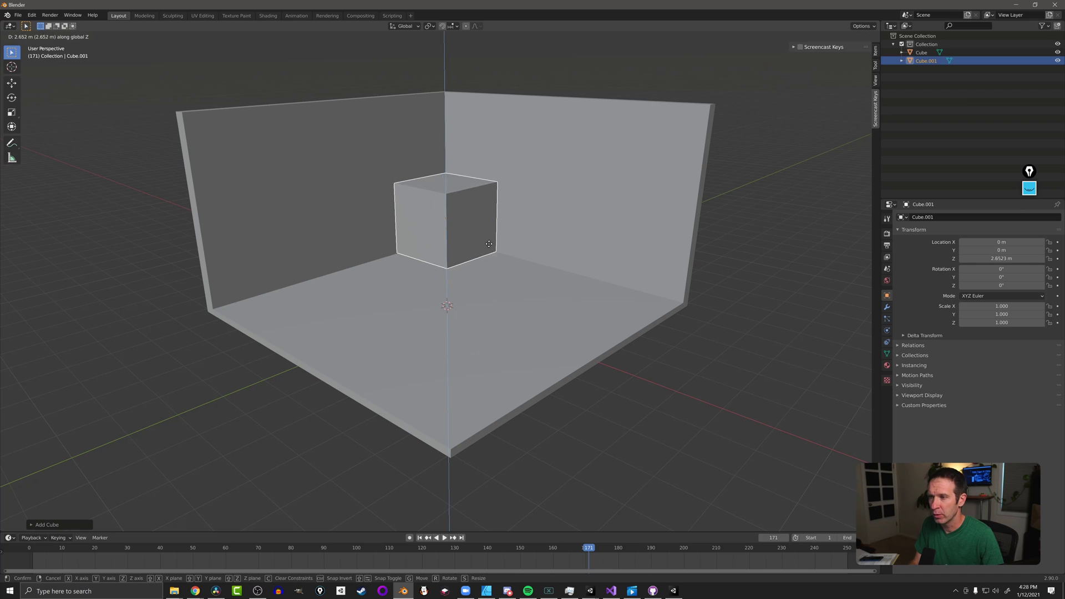
left_click(490, 243)
key("s")
key("x")
left_click(548, 264)
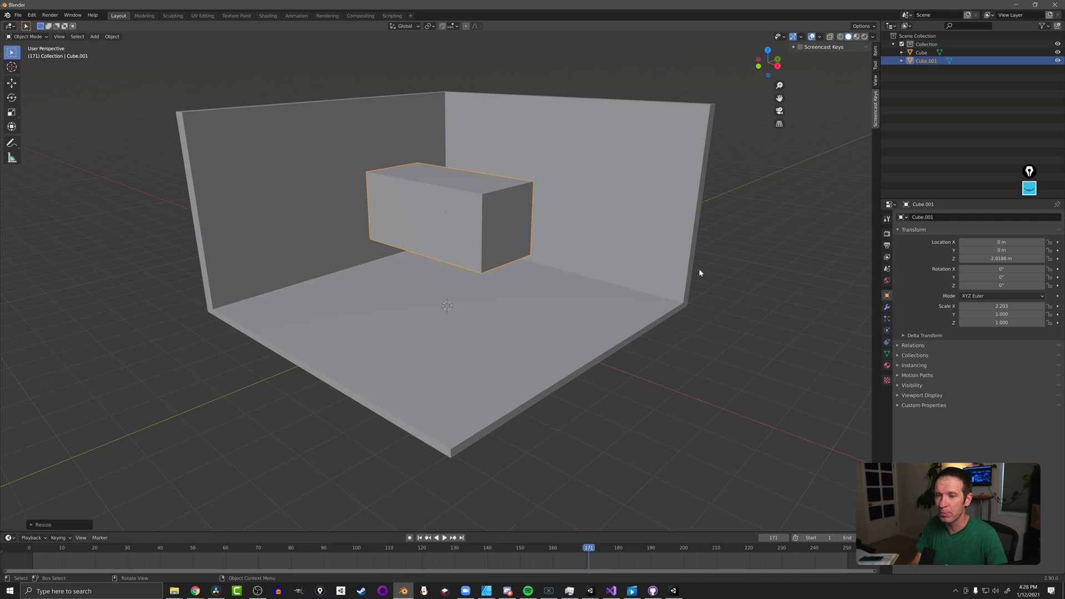
Step: Rename the new cube object to 'Window Hole'
left_click_drag(729, 210, 844, 269)
mouse_move(829, 243)
left_mouse_down()
mouse_move(846, 291)
mouse_move(816, 284)
left_mouse_up()
left_click(963, 218)
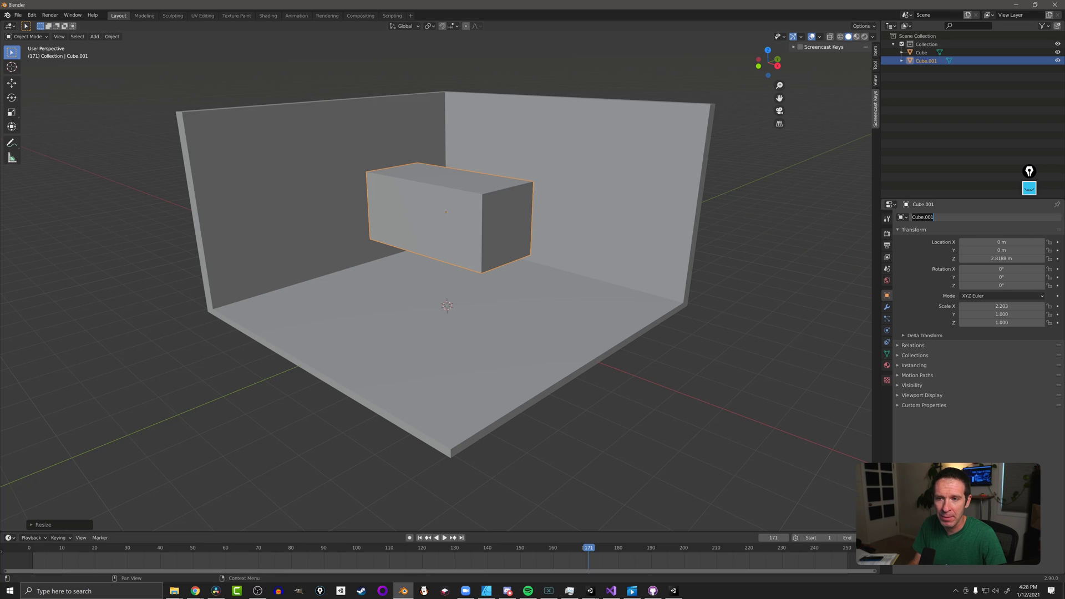
type("Window H")
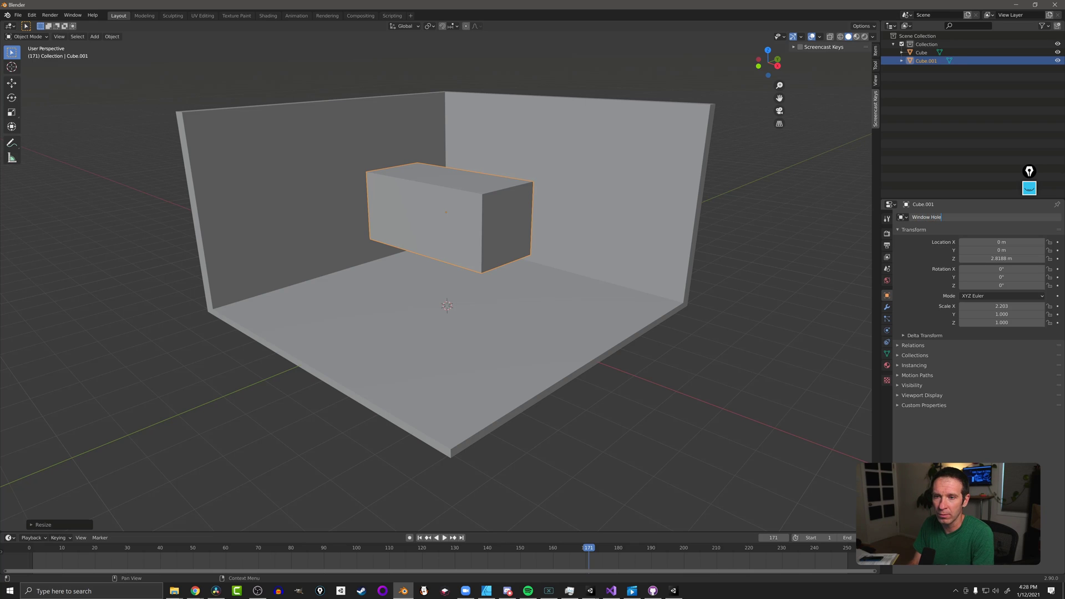
type("ole")
key("Return")
Step: Move the Window Hole box along Y to 4.886 m so it passes through the back wall
left_click(487, 245)
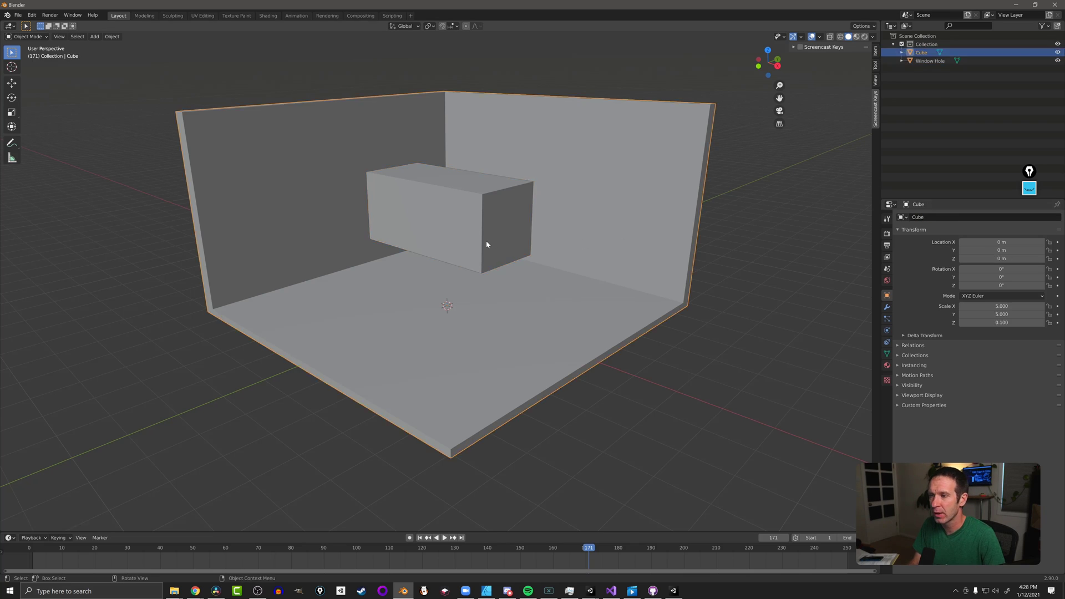
left_click(486, 240)
key("g")
key("y")
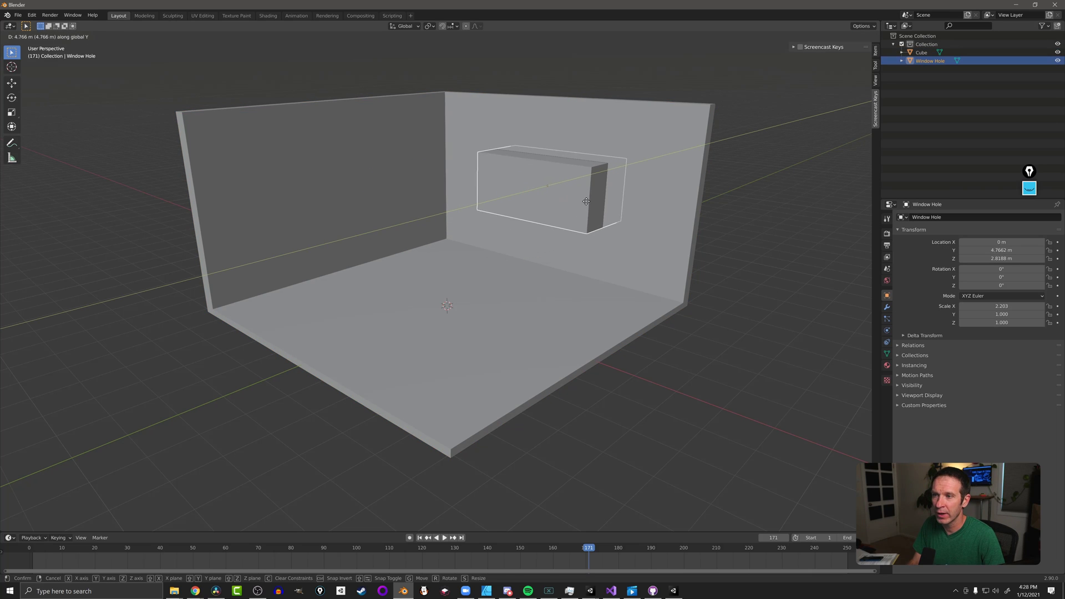
left_click(587, 201)
middle_click_drag(616, 209, 657, 238)
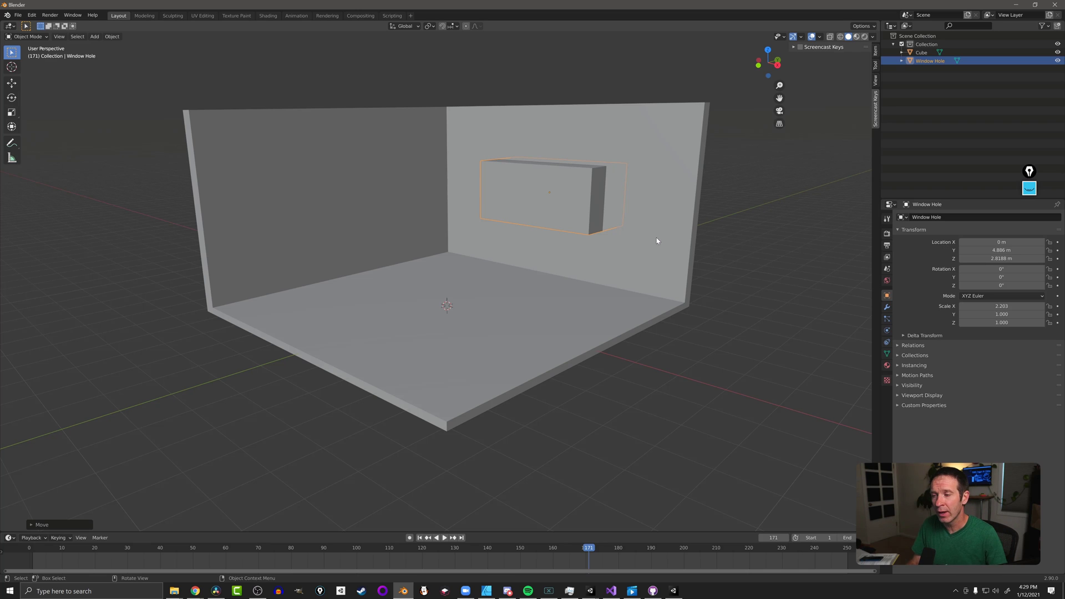
middle_click_drag(657, 237, 650, 241)
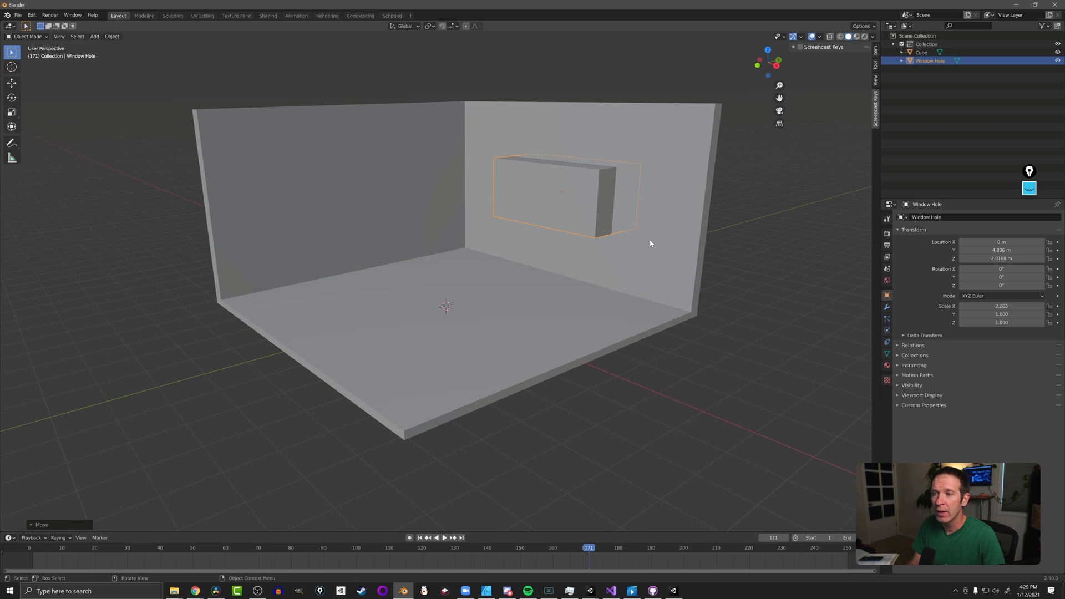
Step: Add a Boolean modifier set to Difference on the room Cube, with Window Hole as the cutter object
left_click(668, 259)
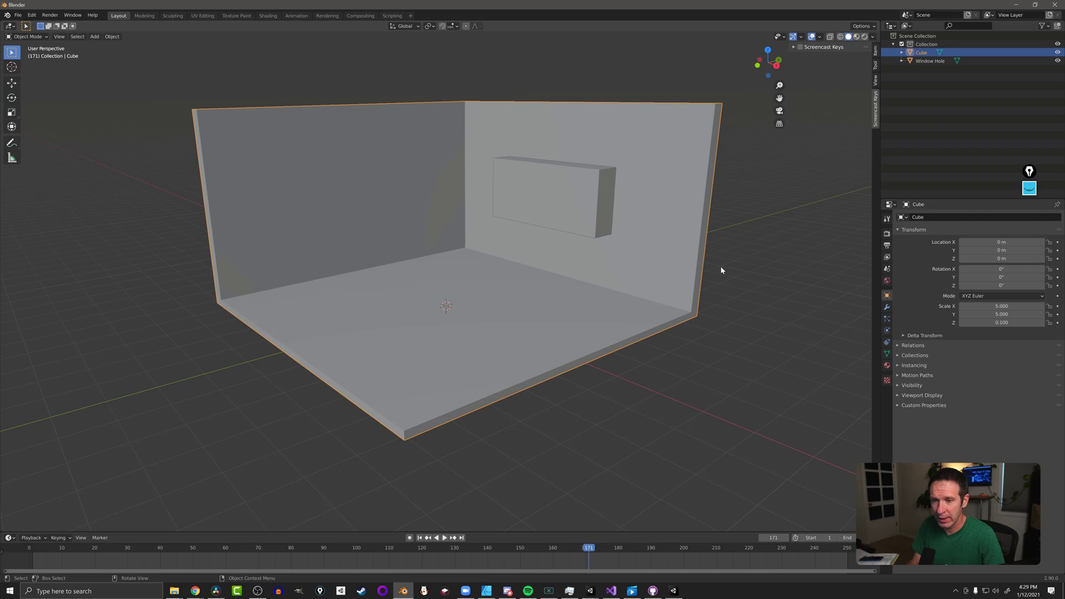
left_click(887, 307)
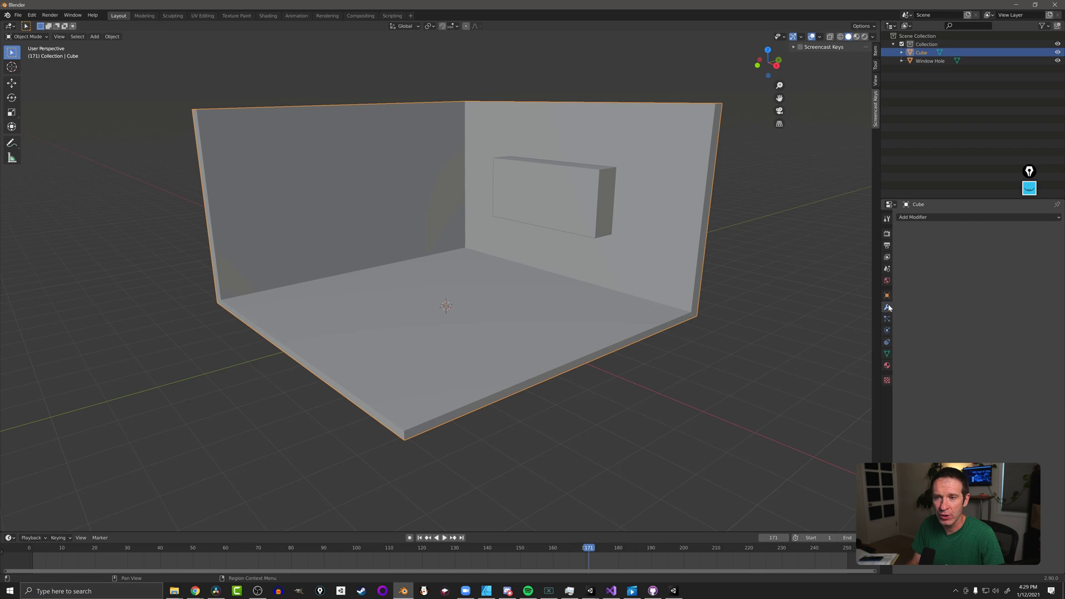
left_click(952, 219)
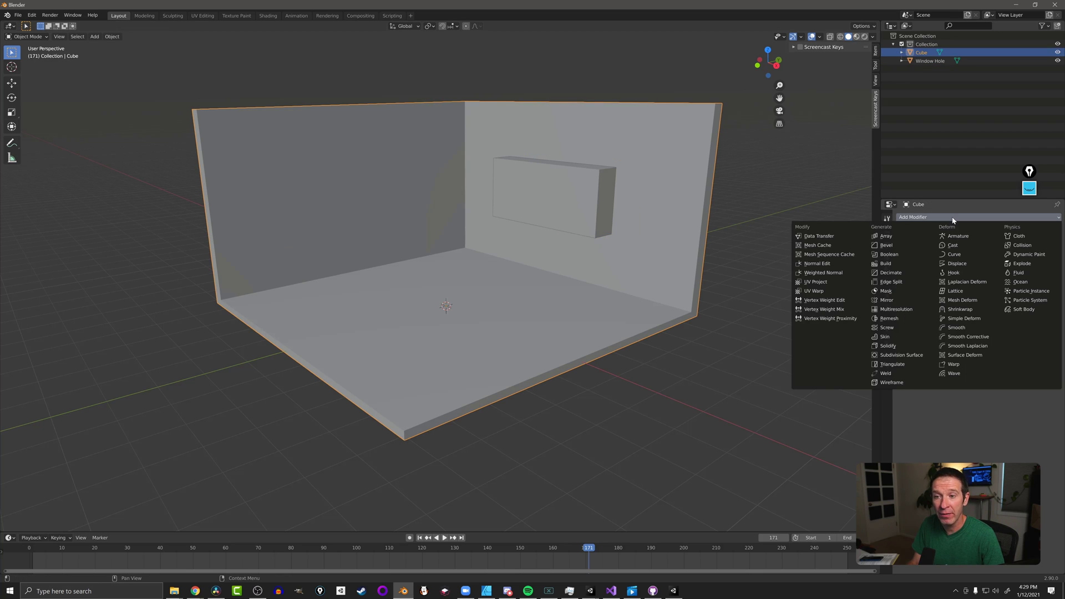
left_click(913, 256)
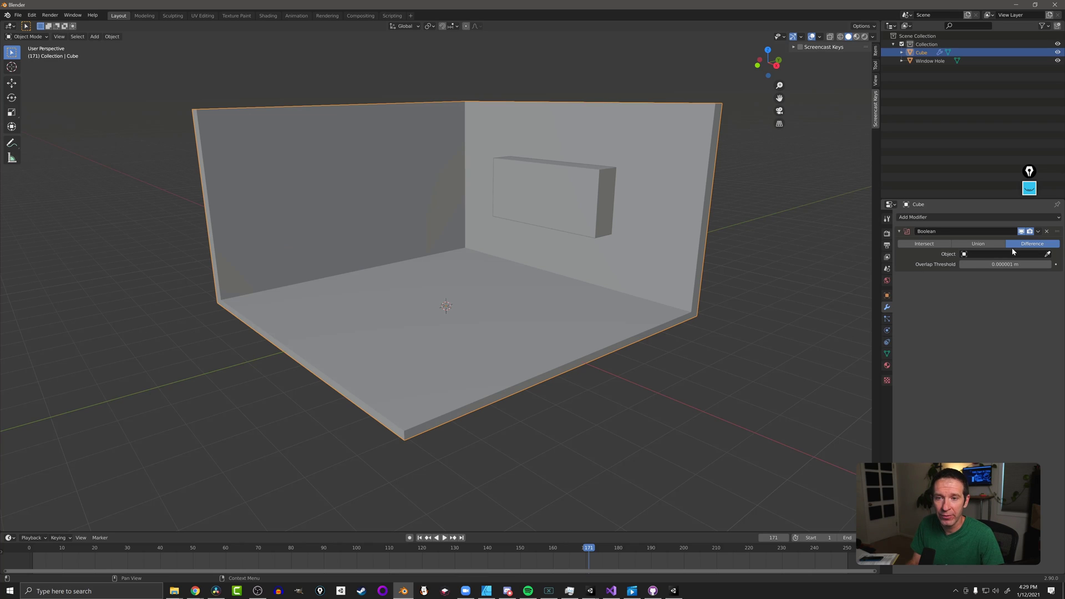
left_click(968, 254)
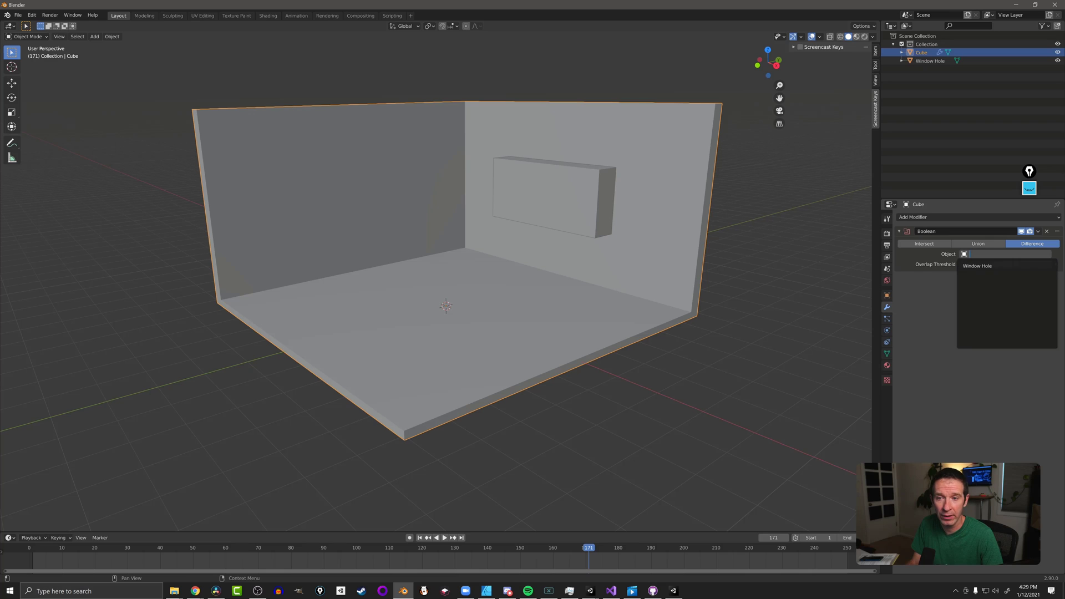
left_click(986, 266)
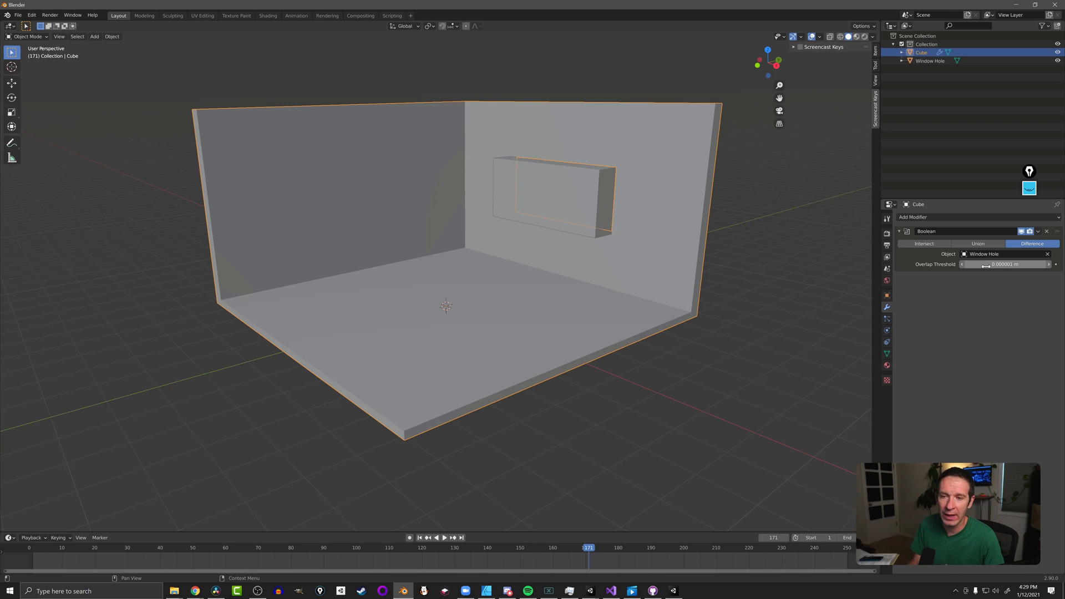
Step: Hide the Window Hole box to preview the cut window opening, then unhide it
key("shift+alt+c")
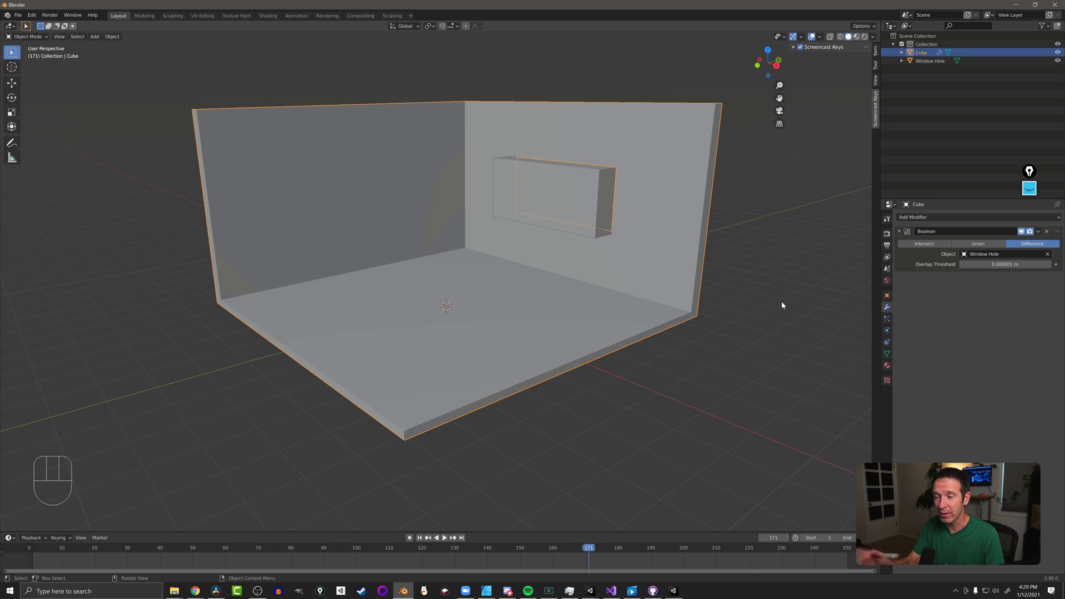
left_click(571, 218)
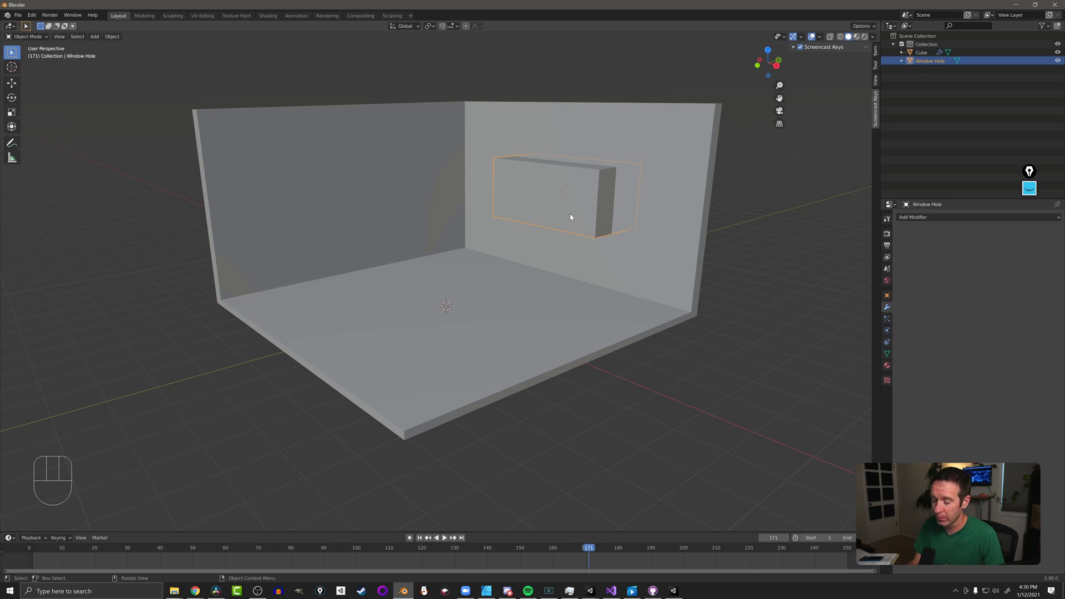
key("h")
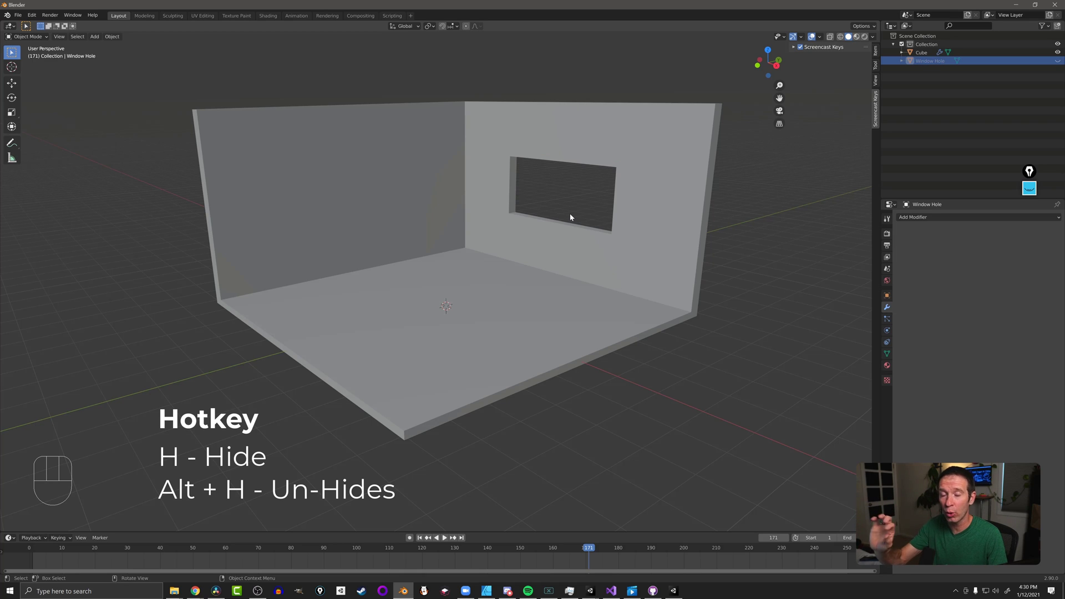
key("alt+h")
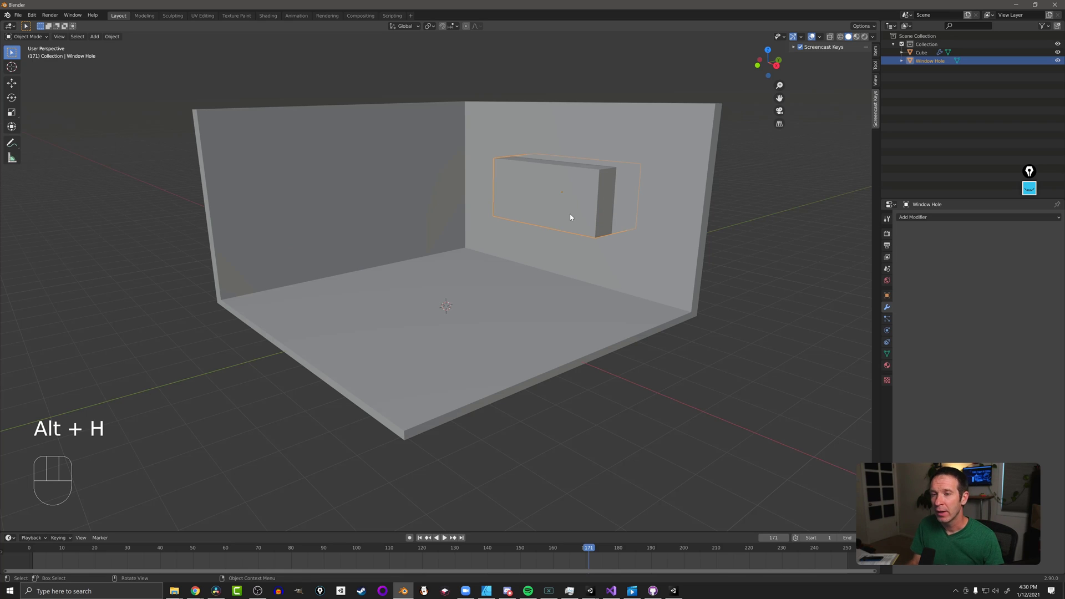
Step: Raise the Window Hole cutter slightly higher along Z within the back wall
key("g")
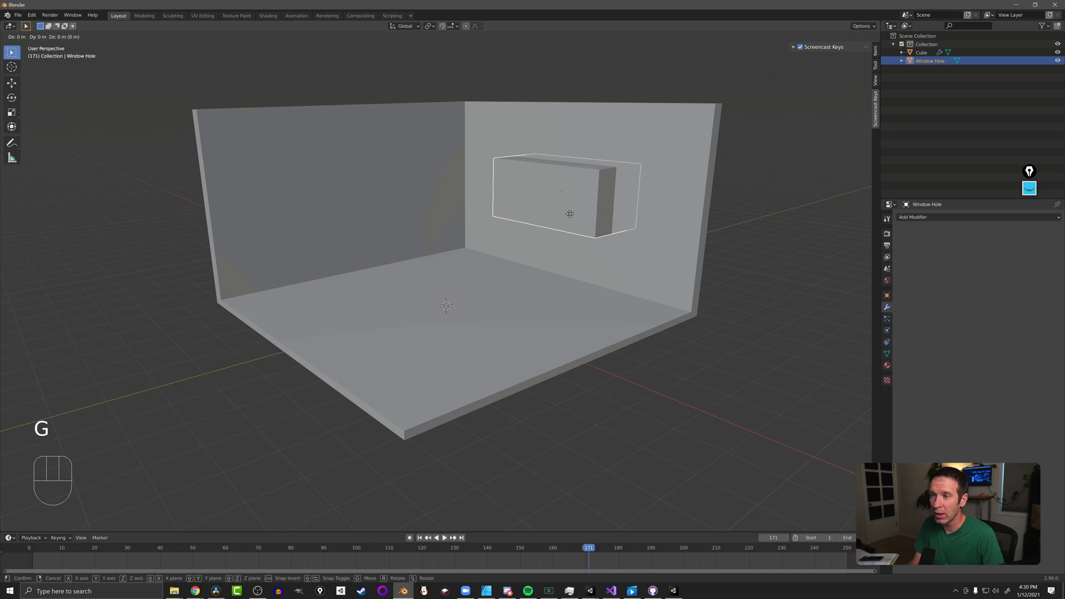
key("z")
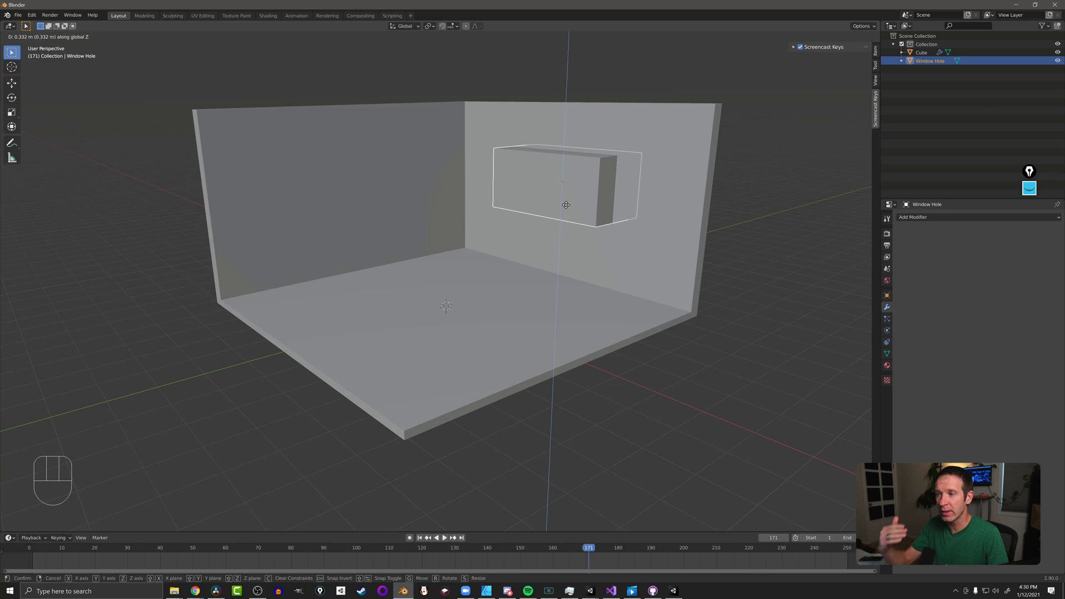
left_click(565, 218)
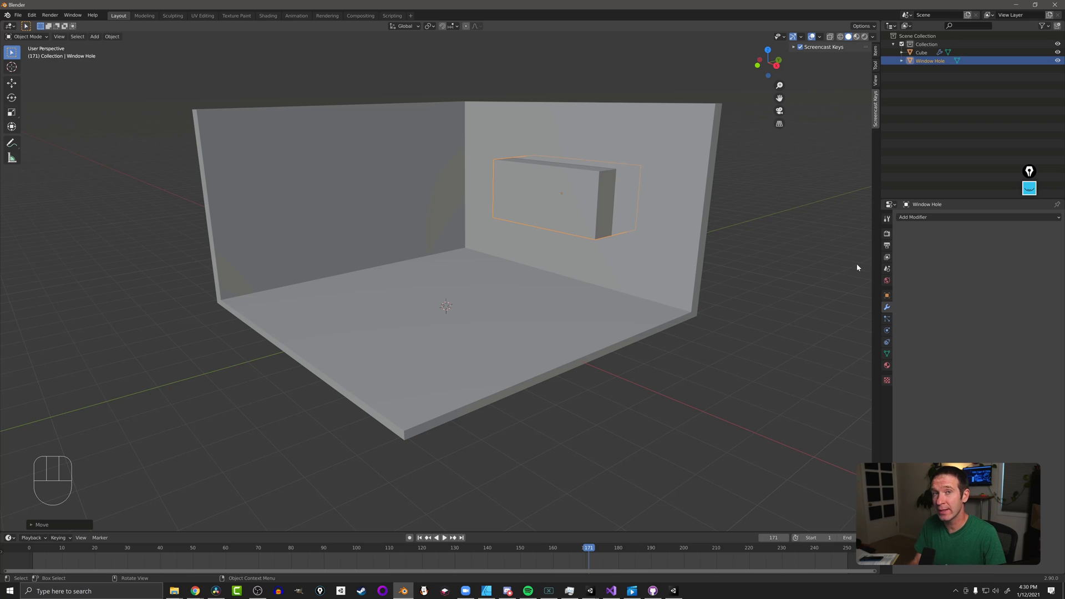
Step: Inspect the room Cube's Boolean modifier options and close them without applying the modifier
left_click(687, 234)
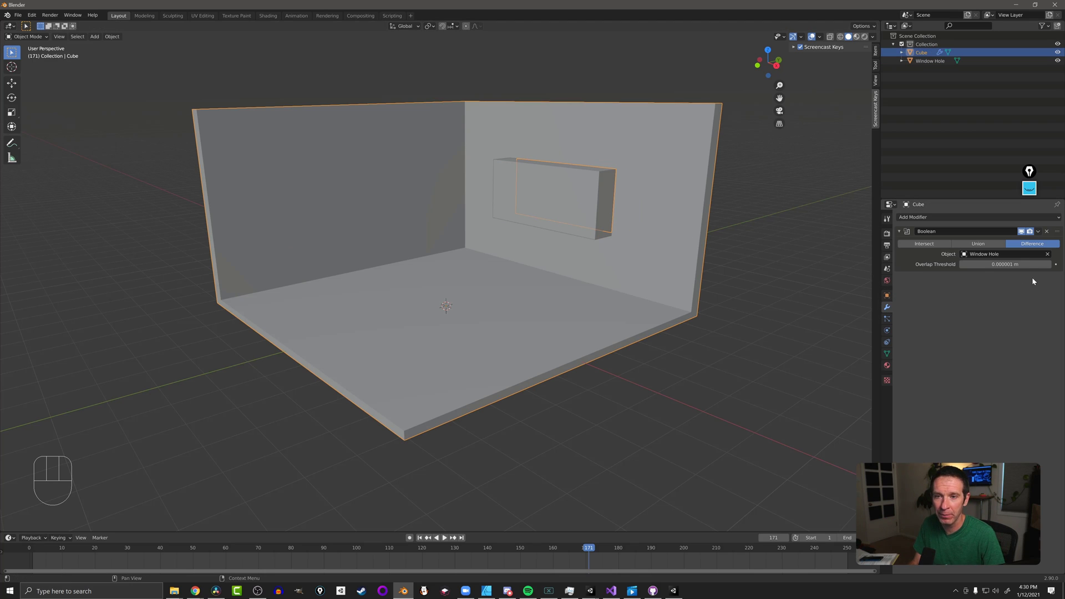
left_click(1038, 231)
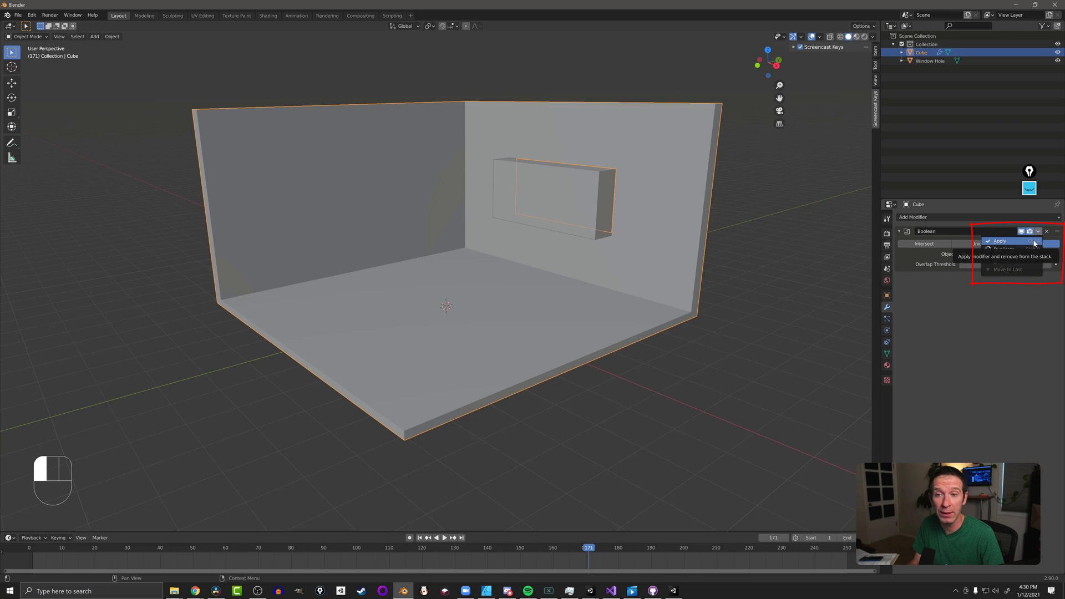
left_click(1034, 242)
Step: Test-slide the Window Hole cutter along X, cancel back into the wall, and reselect the room walls
left_click(569, 212)
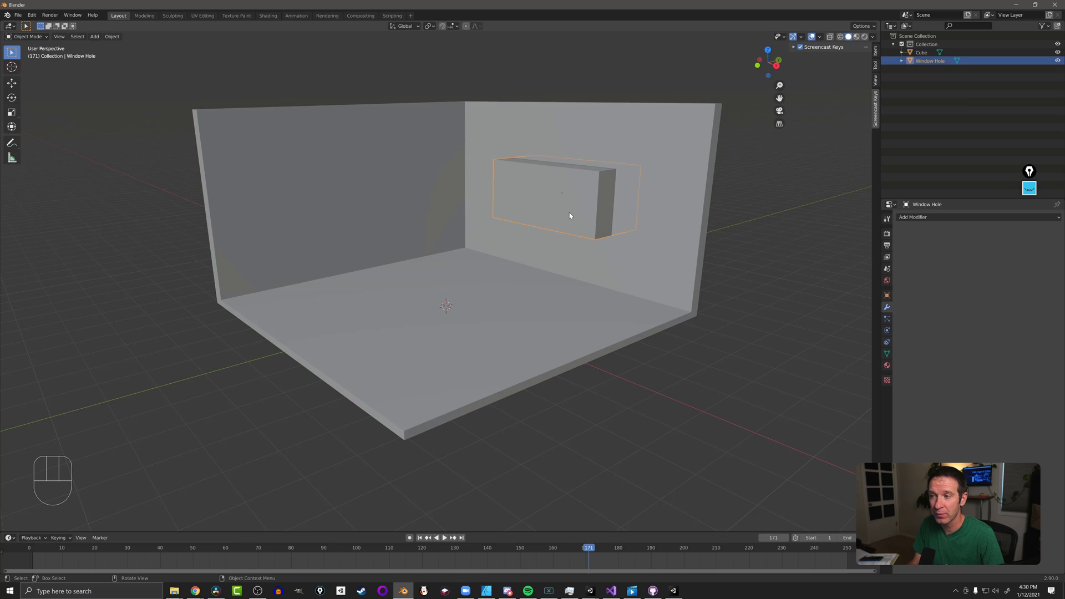
key("g")
key("x")
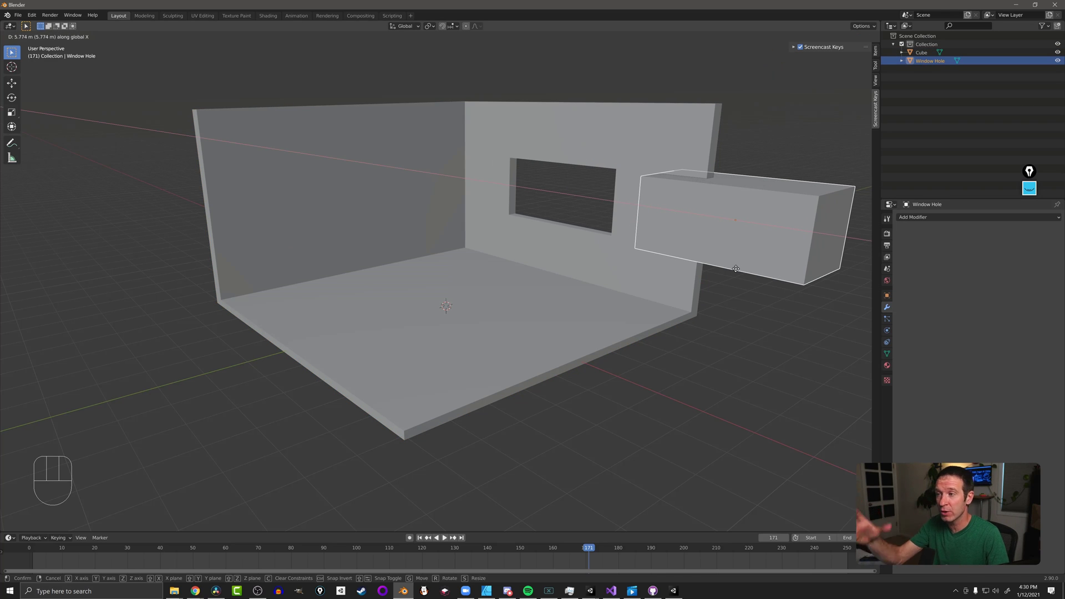
right_click(735, 268)
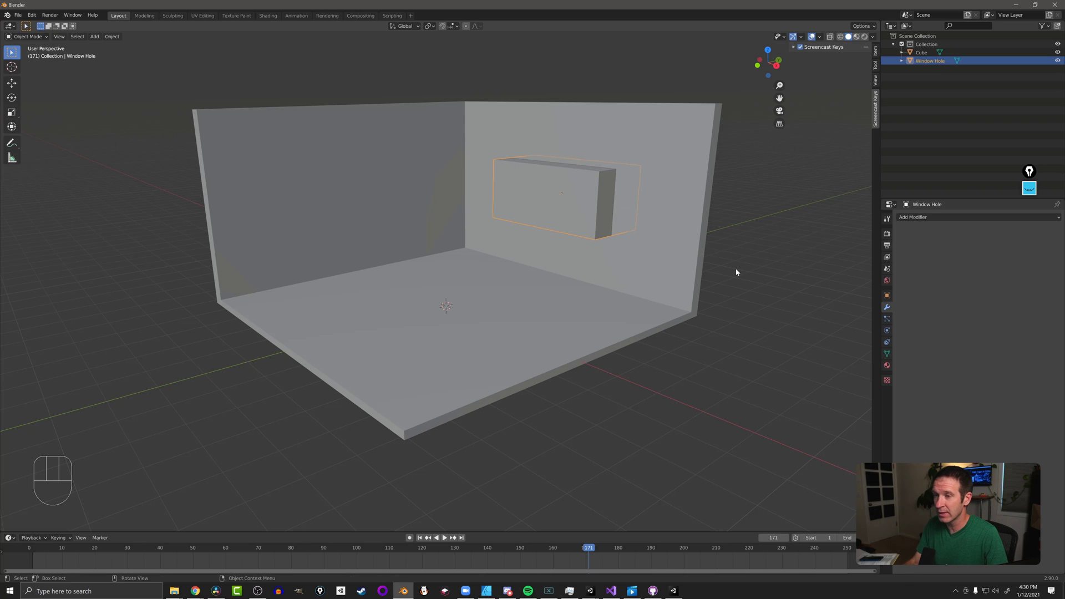
left_click(654, 242, "shift")
key("ctrl+shift+KP_Subtract")
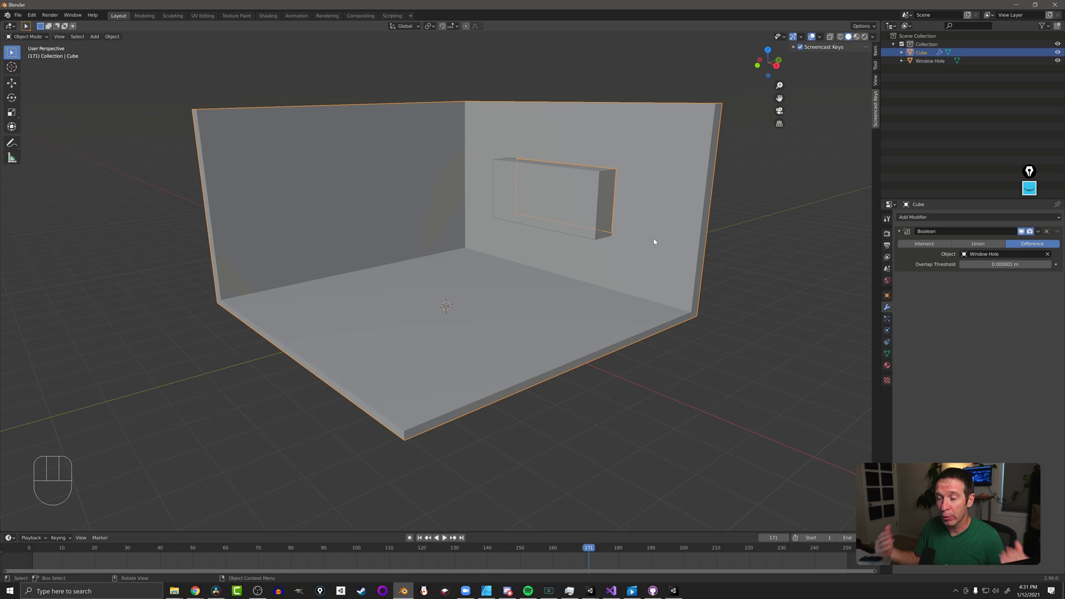
Step: Turn off Show in Viewports and Show in Renders for the Window Hole cutter, then deselect it
left_click(562, 213)
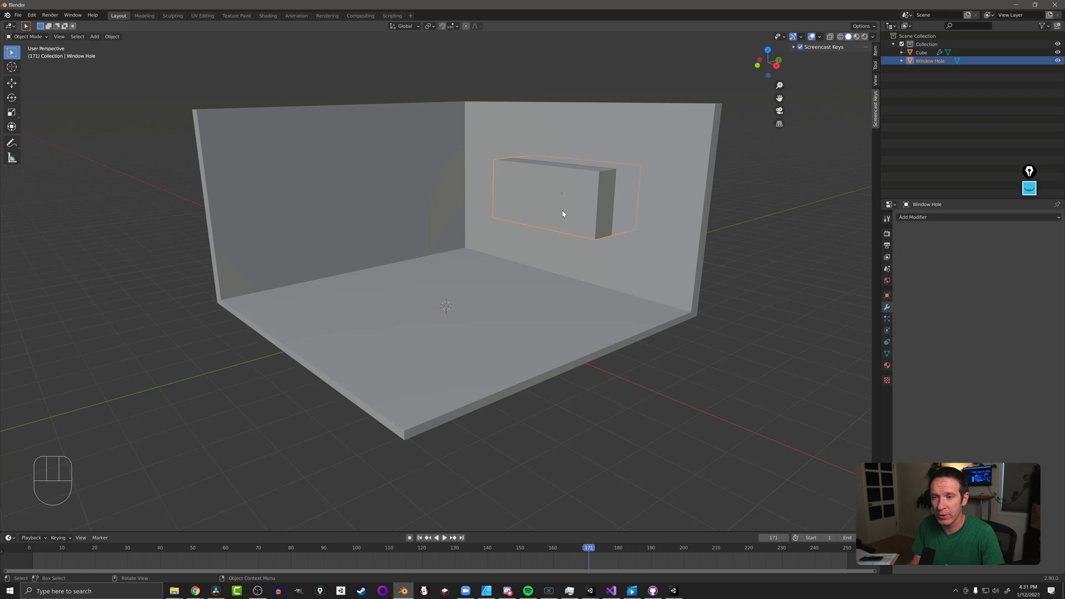
left_click(887, 296)
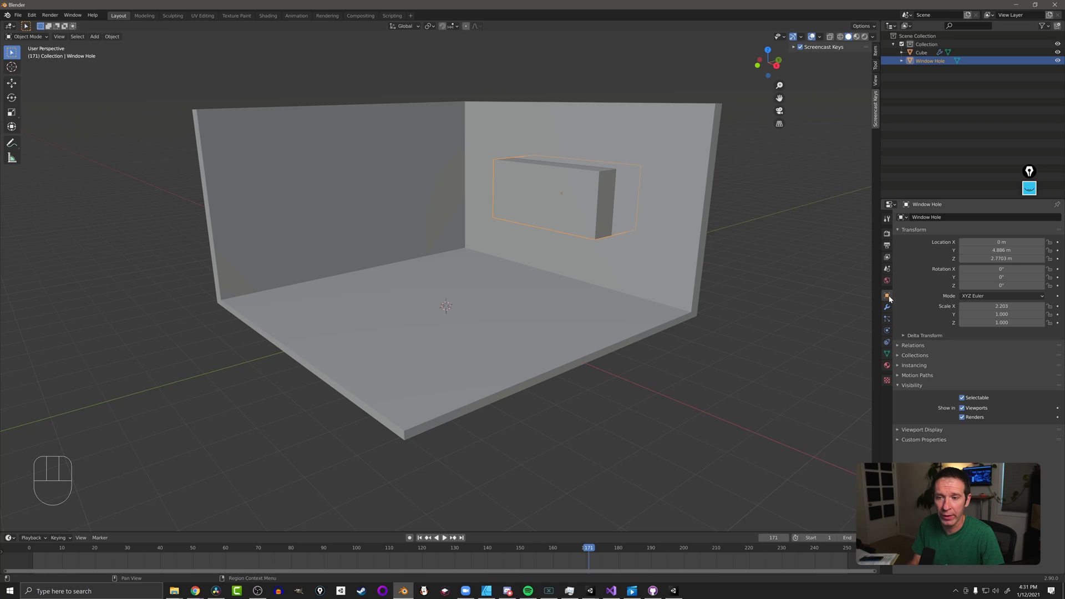
mouse_move(707, 461)
left_mouse_down()
mouse_move(875, 393)
mouse_move(839, 437)
left_mouse_up()
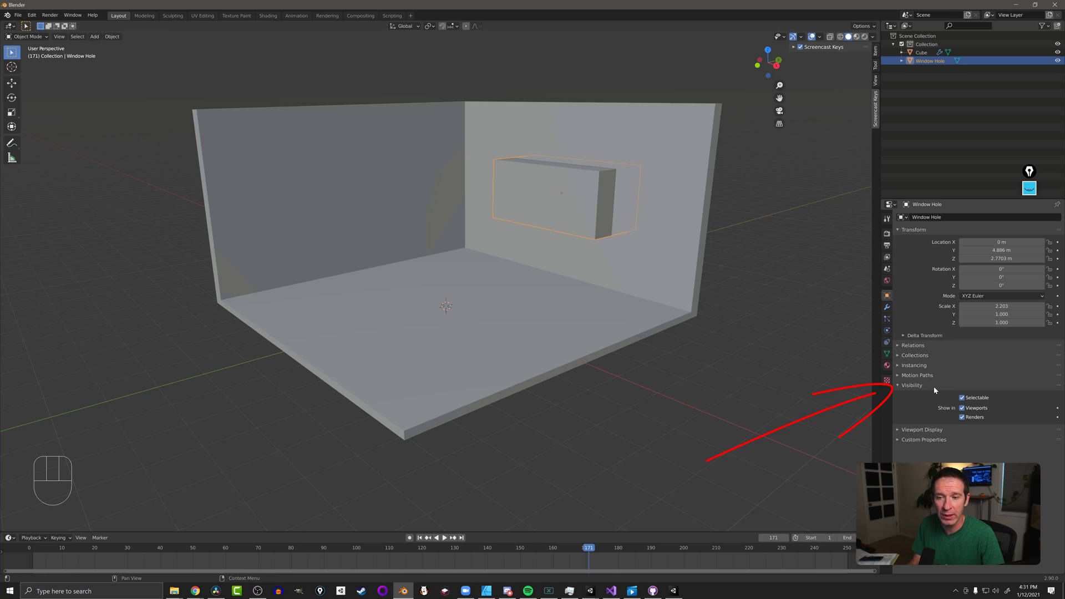
left_click(975, 410)
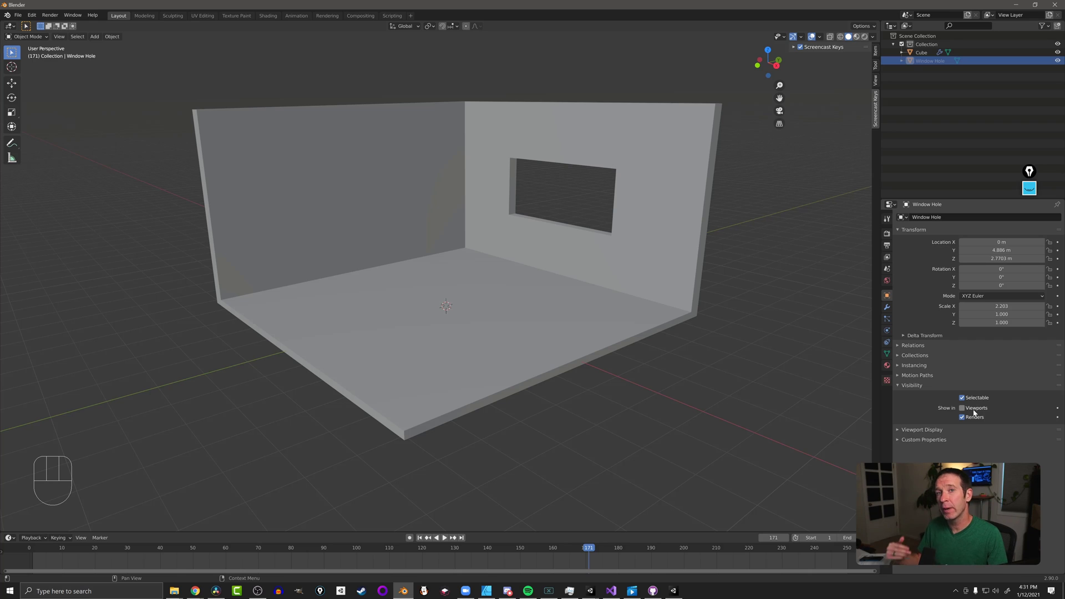
left_click(975, 417)
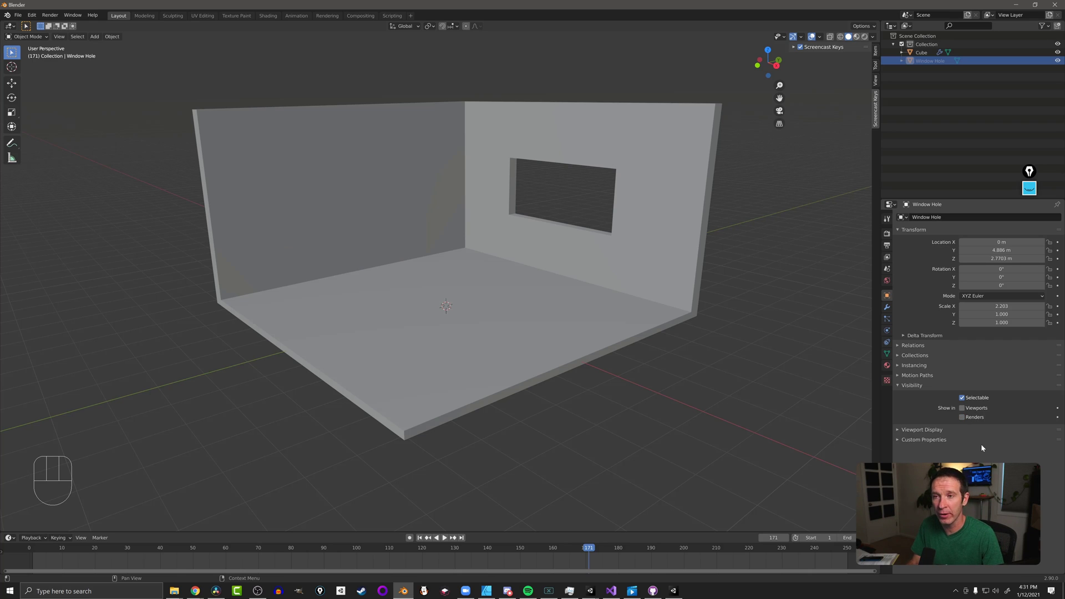
left_click(942, 101)
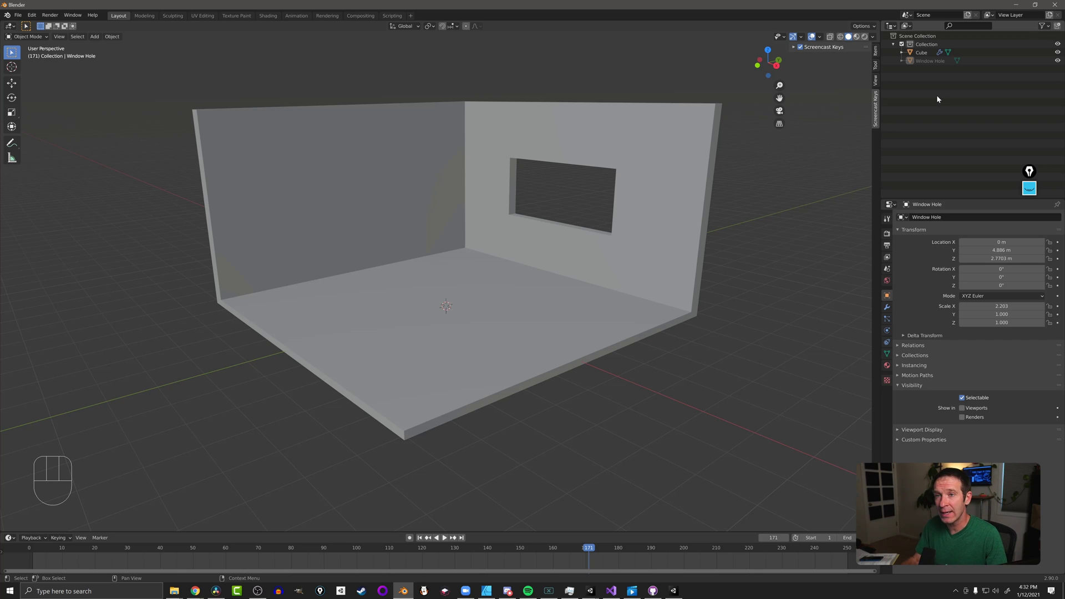
Step: Temporarily show Window Hole, scale it along X to 3.117, and hide it from viewports again
left_click(926, 62)
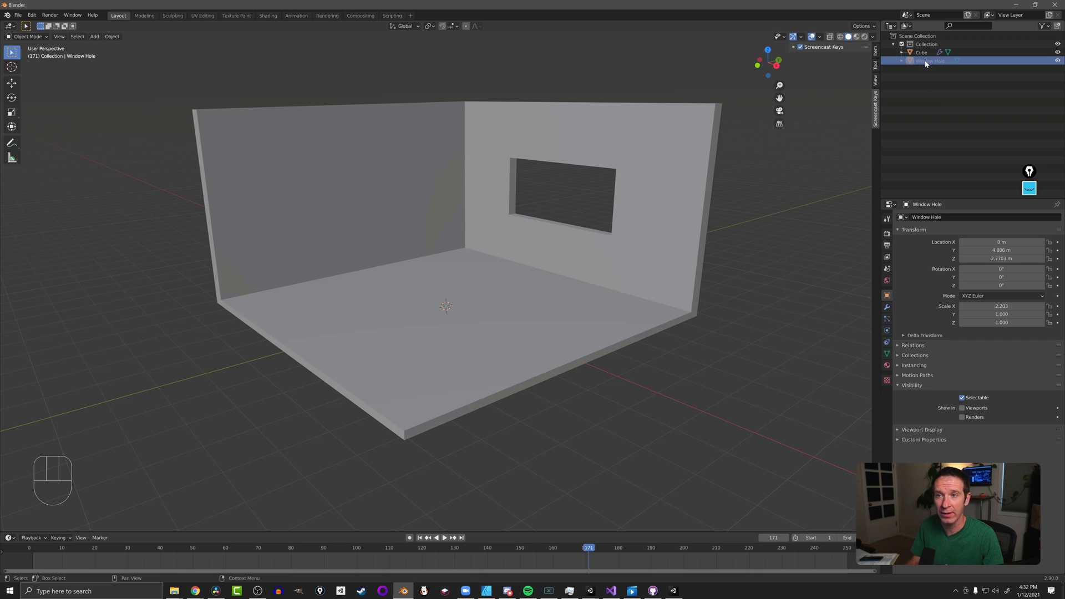
left_click(963, 408)
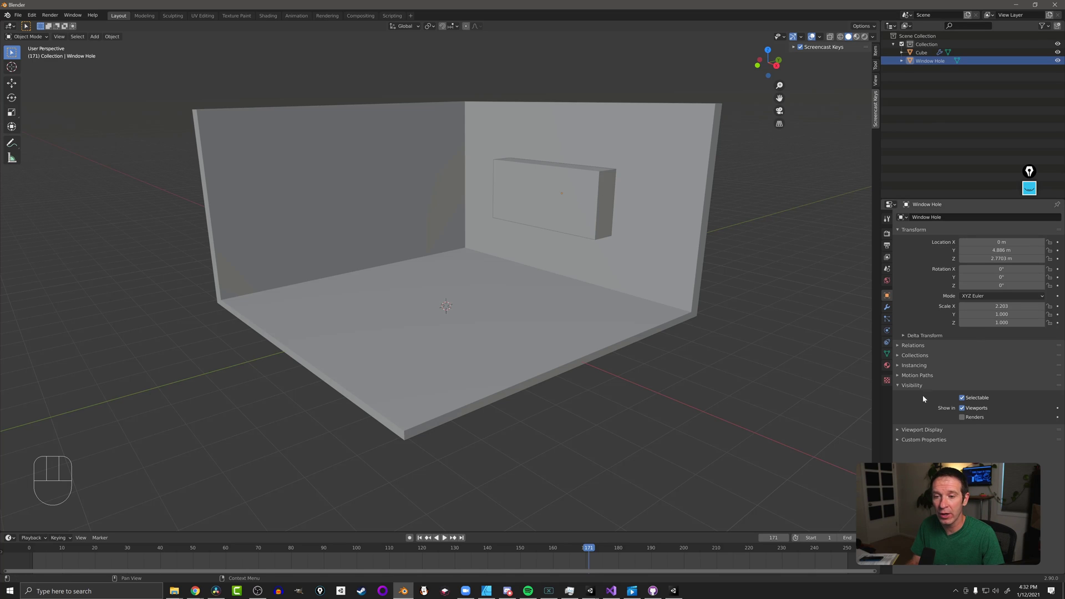
left_click(575, 194)
key("s")
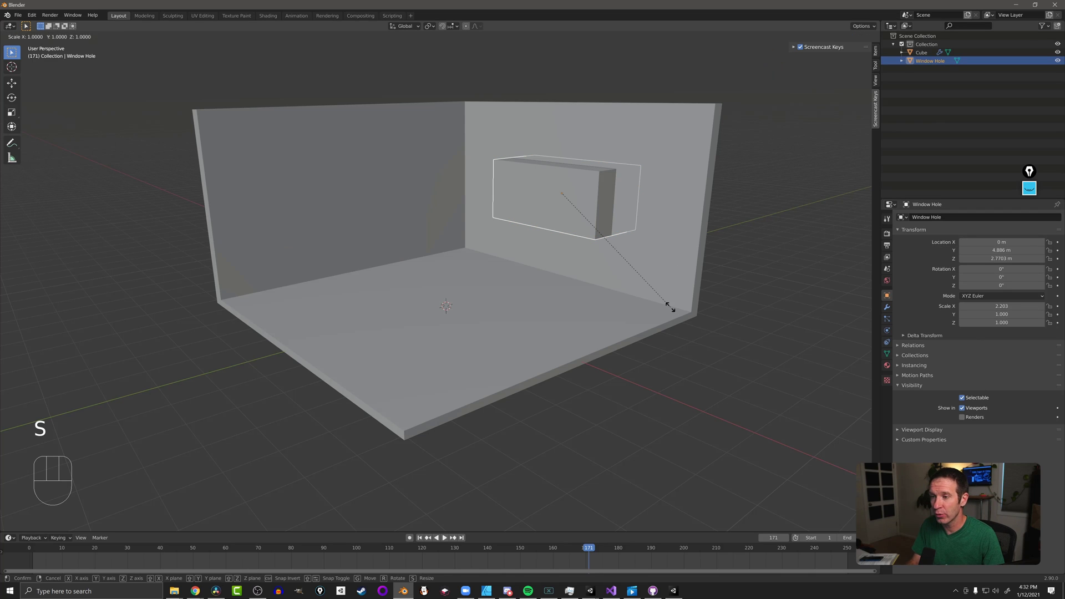
key("x")
left_click(729, 340)
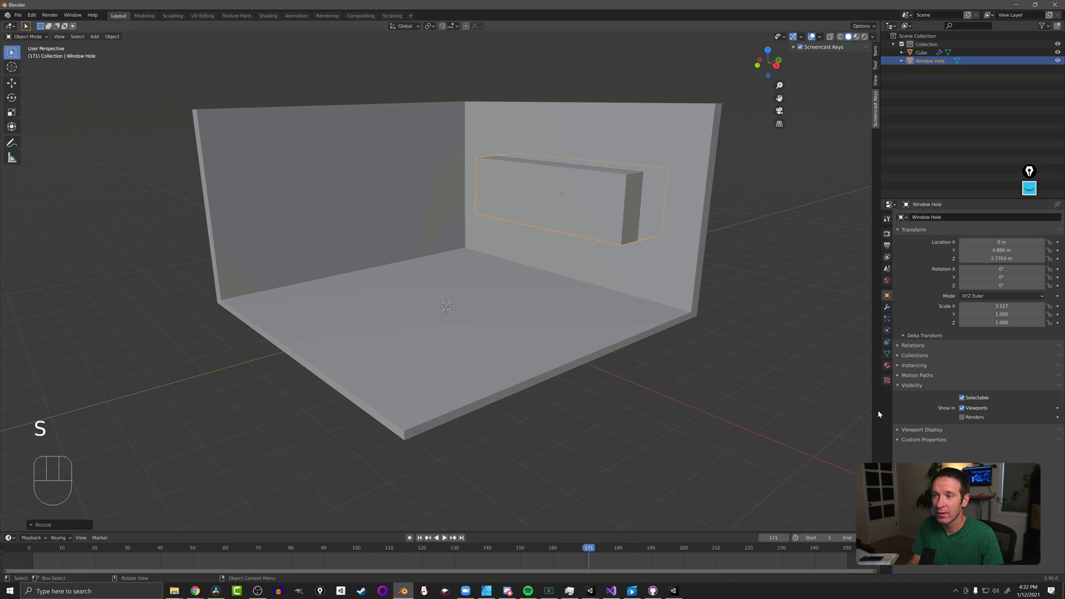
left_click(963, 409)
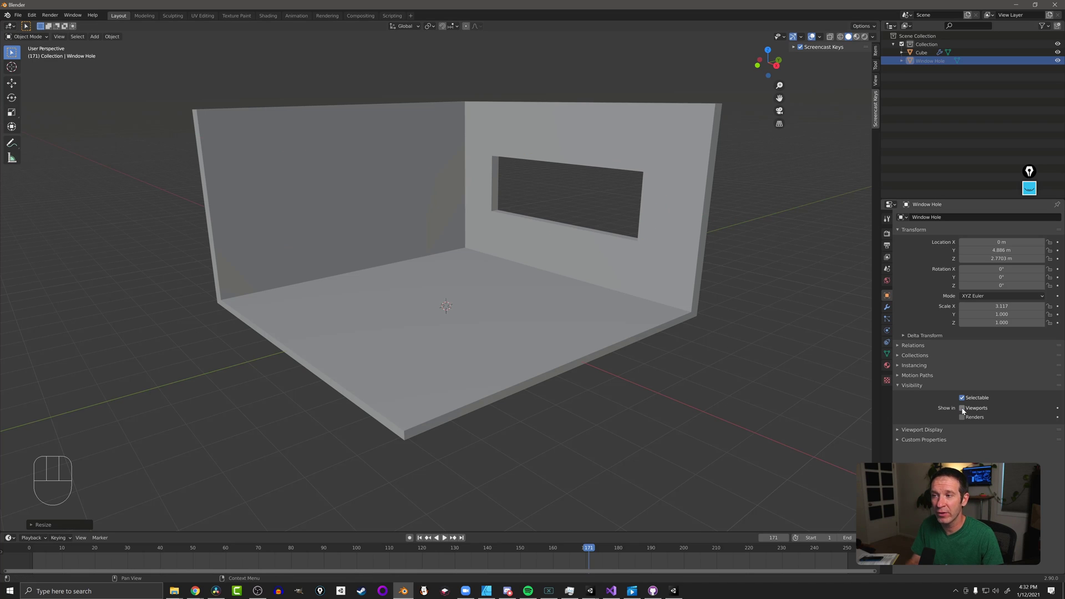